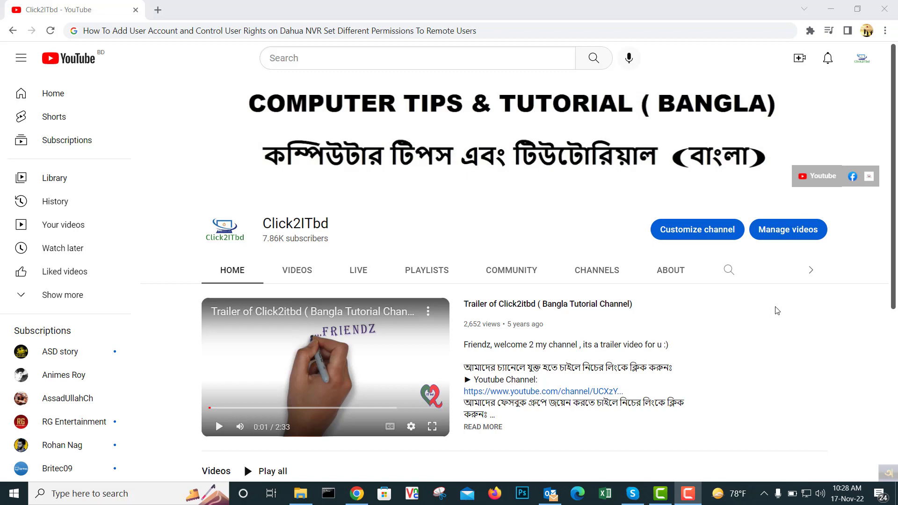
Step: Load the NVR login page at 192.168.17.100 in a new Chrome tab
left_click(158, 11)
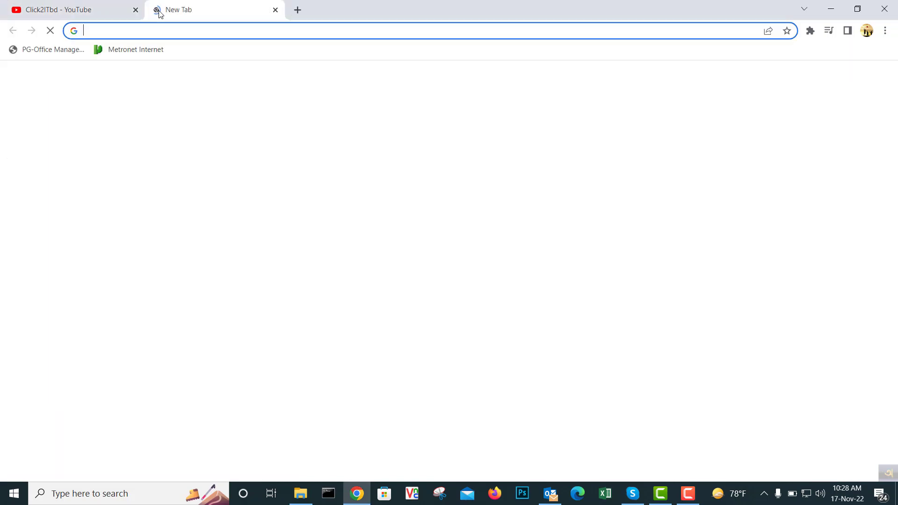
left_click(195, 32)
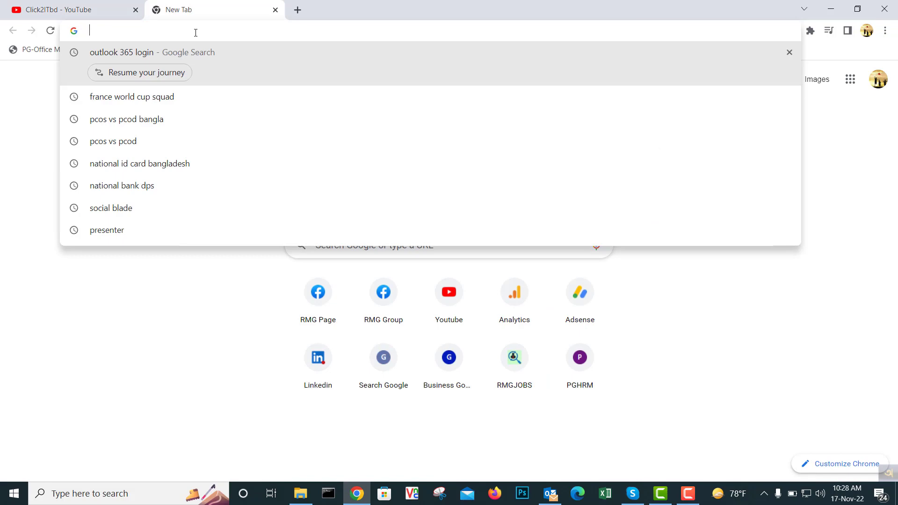
type("192.1")
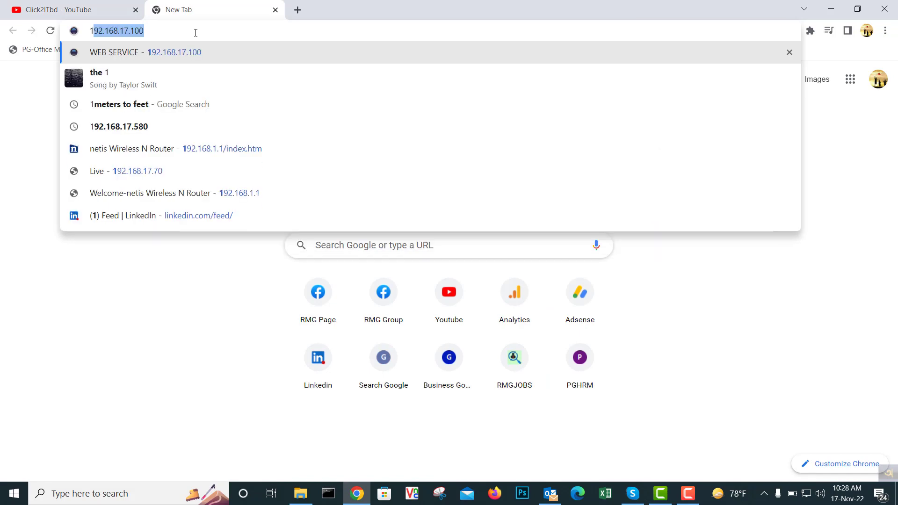
type("68")
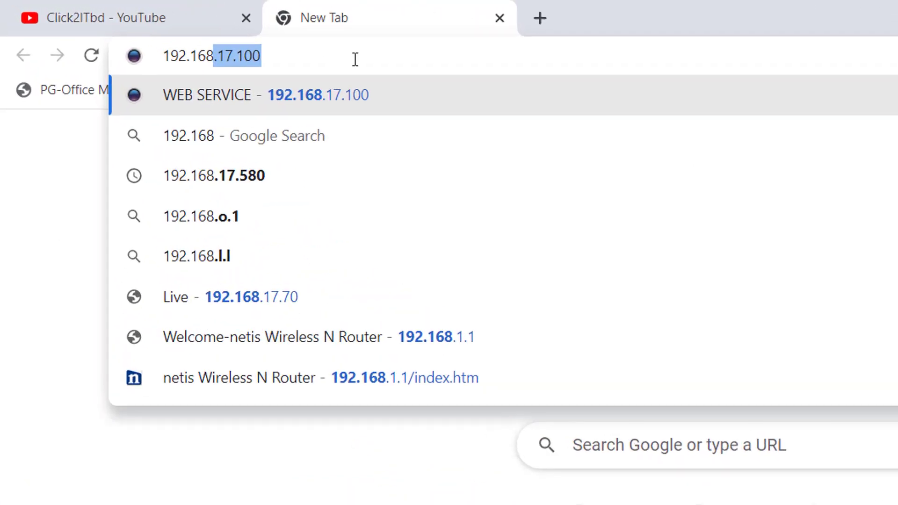
type(".17.100")
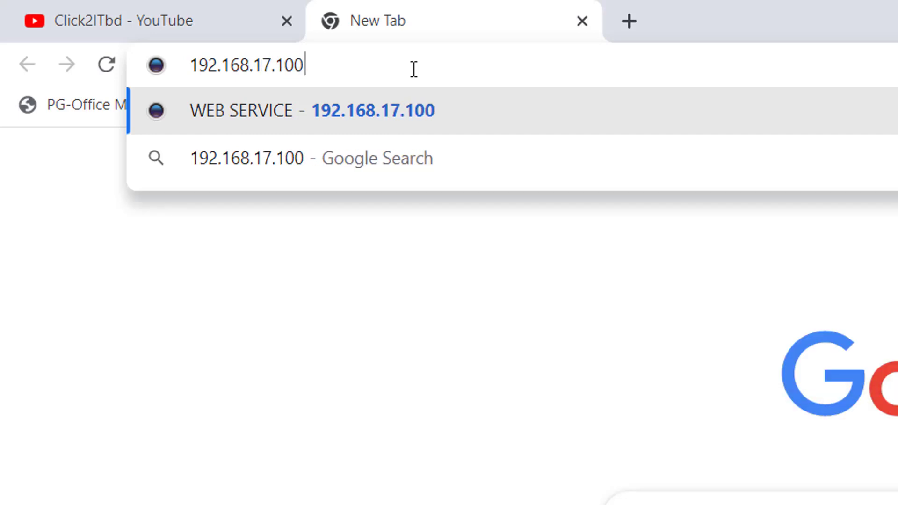
key("Return")
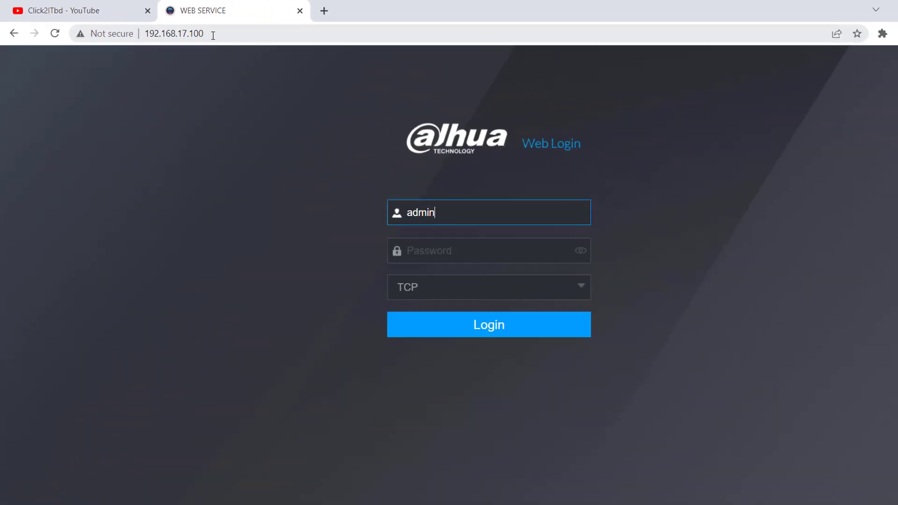
Step: Log in as admin with the account password and open the Management > Account page
left_click_drag(409, 195, 374, 195)
left_click(396, 230)
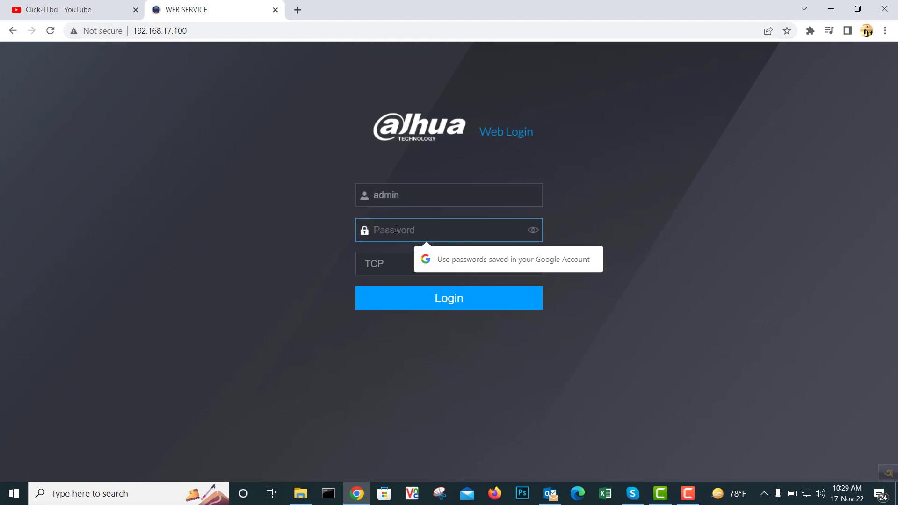
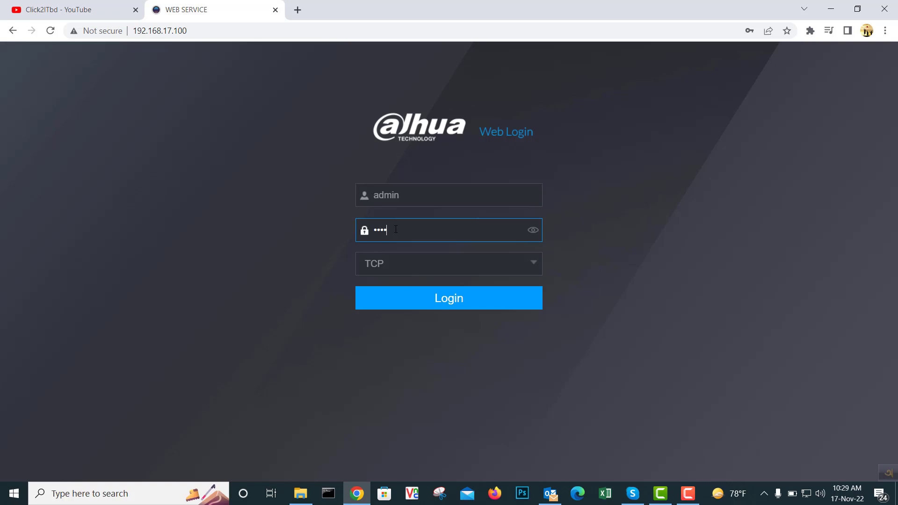
key("Return")
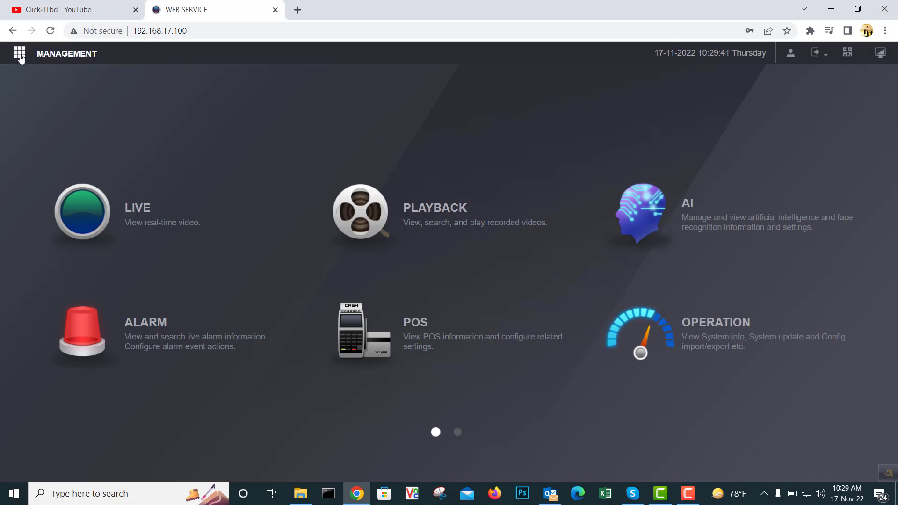
left_click(20, 55)
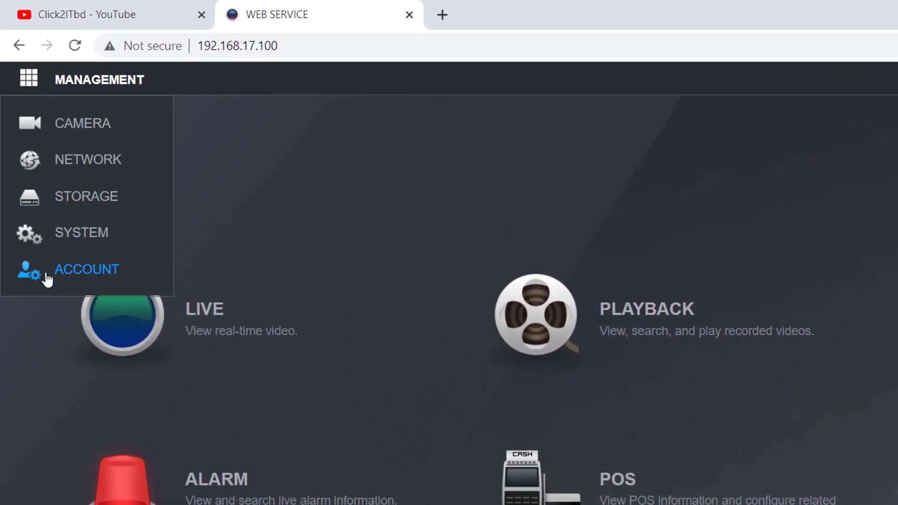
left_click(102, 277)
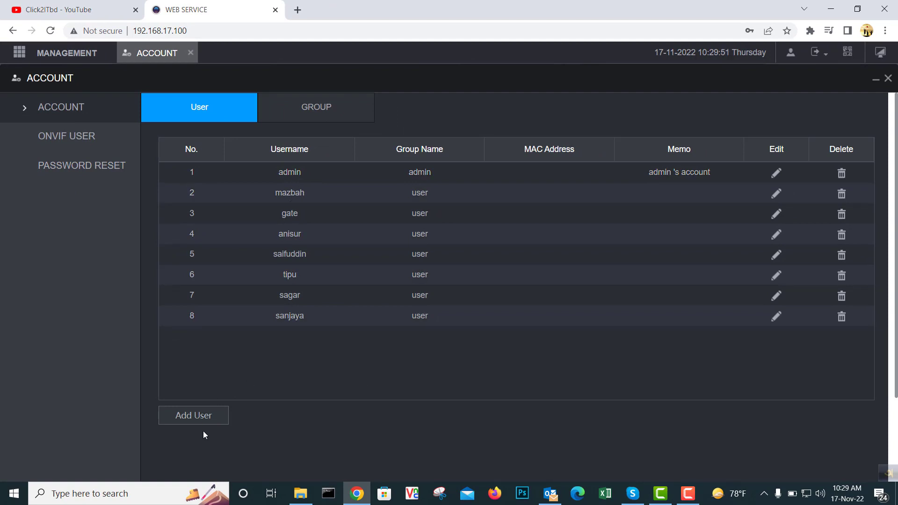
Step: Start a new user in the Add User dialog and enter its username
left_click(204, 418)
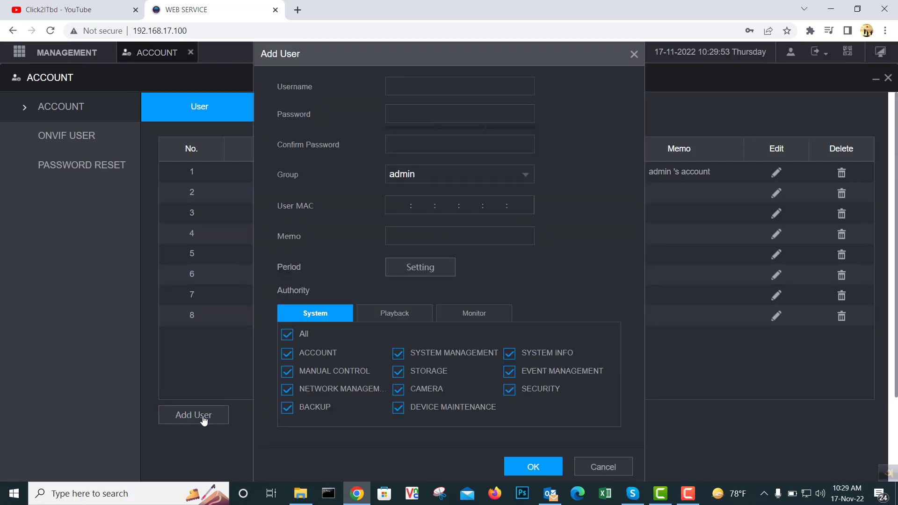
left_click_drag(433, 53, 383, 54)
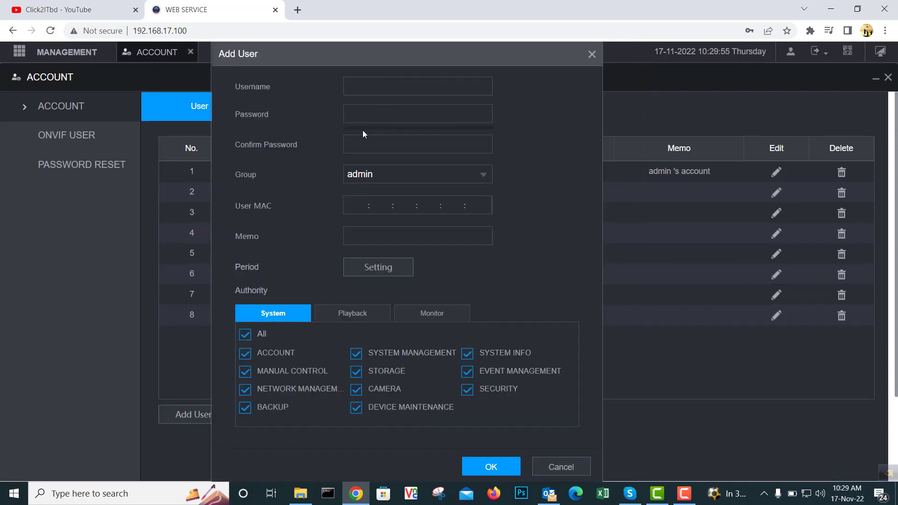
left_click(366, 87)
type("r")
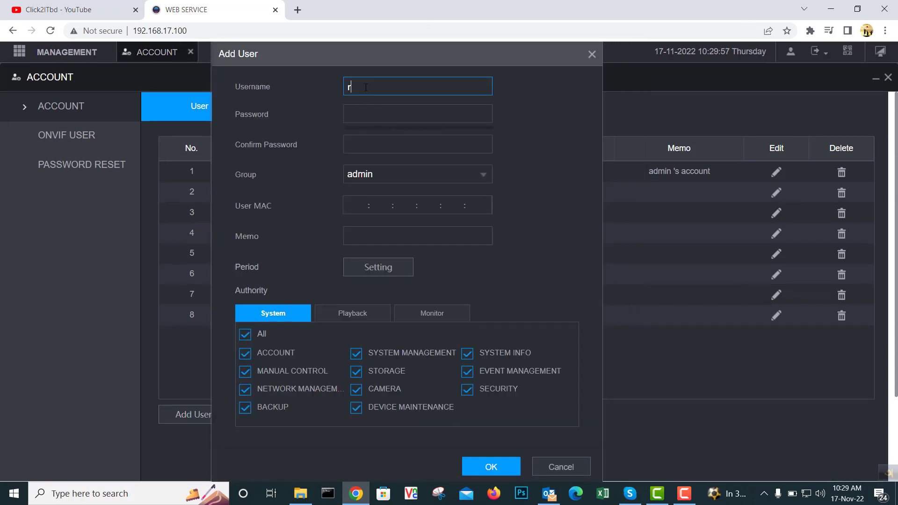
type("ajib")
Step: Enter the new account's password in the Password and Confirm Password fields
left_click(377, 112)
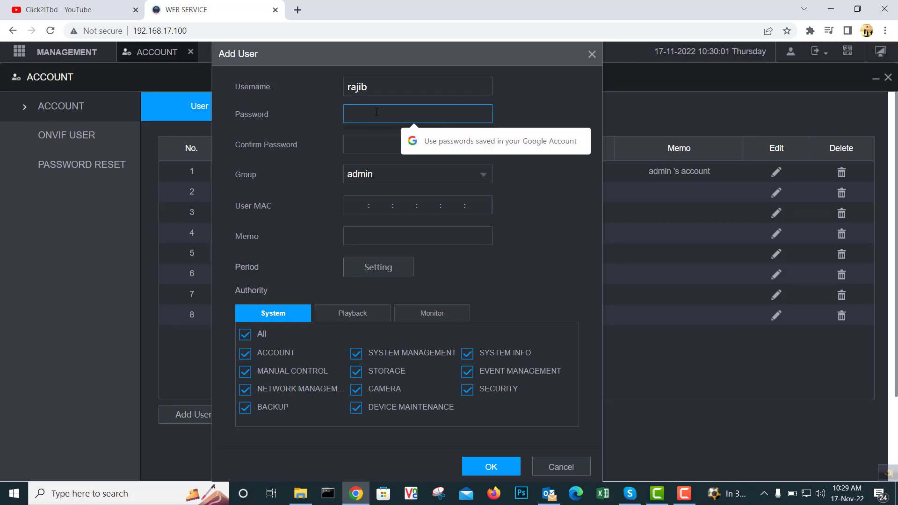
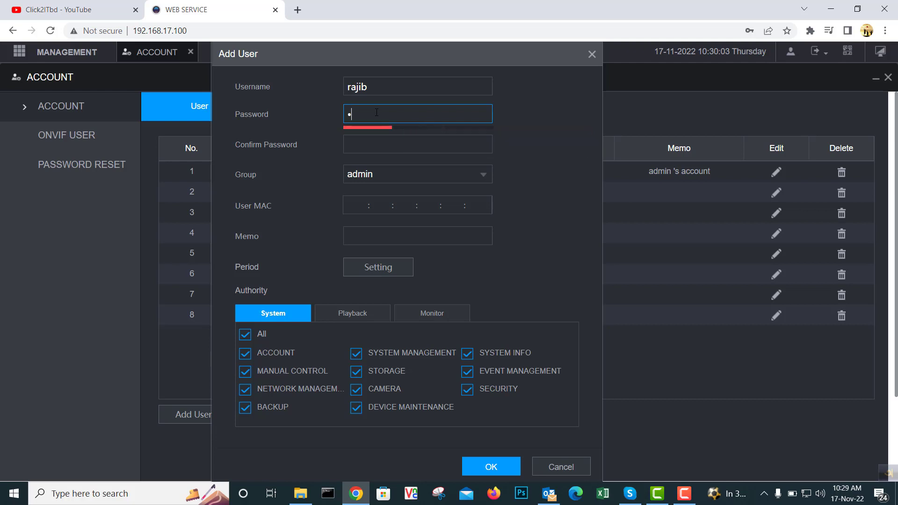
left_click(373, 147)
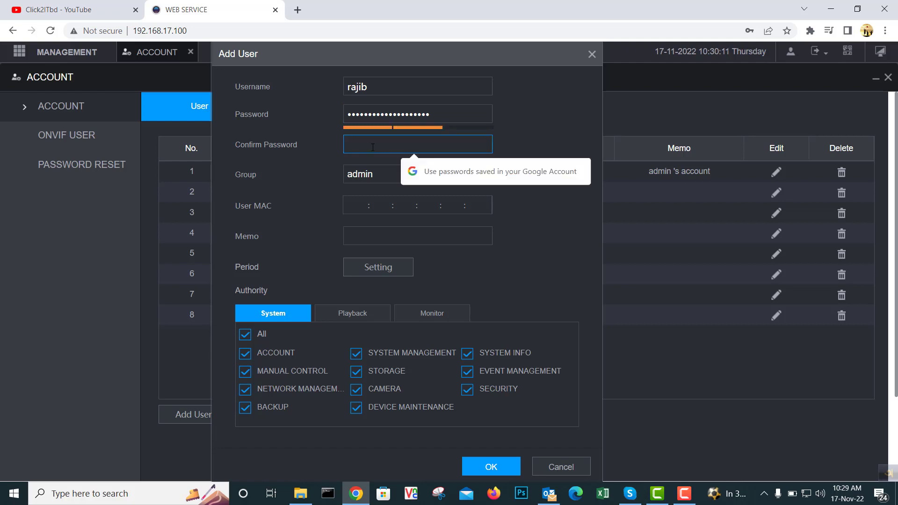
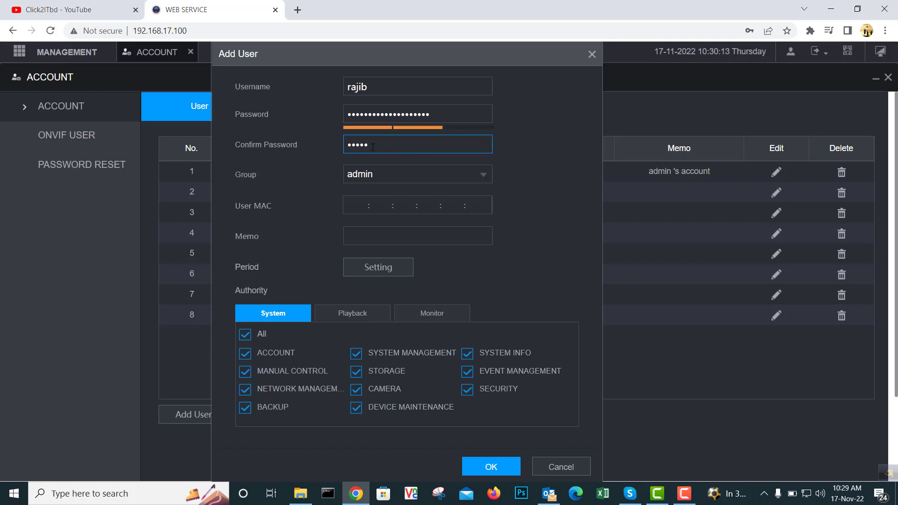
Step: Set the new account's group to user and focus the User MAC field
key("ctrl+v")
left_click(439, 175)
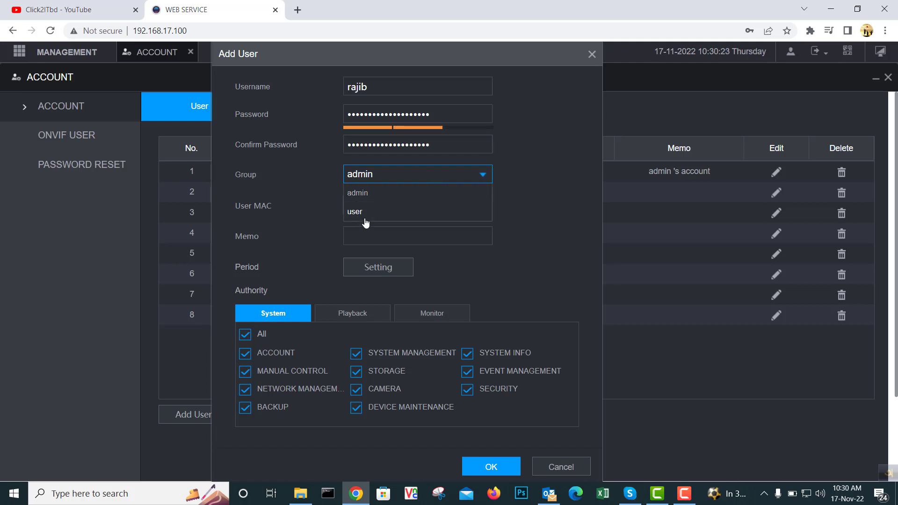
left_click(362, 213)
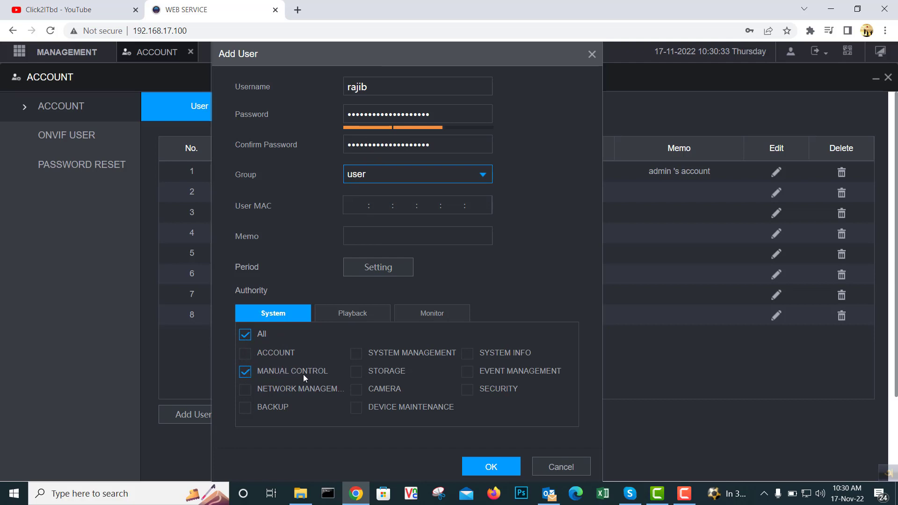
left_click(393, 184)
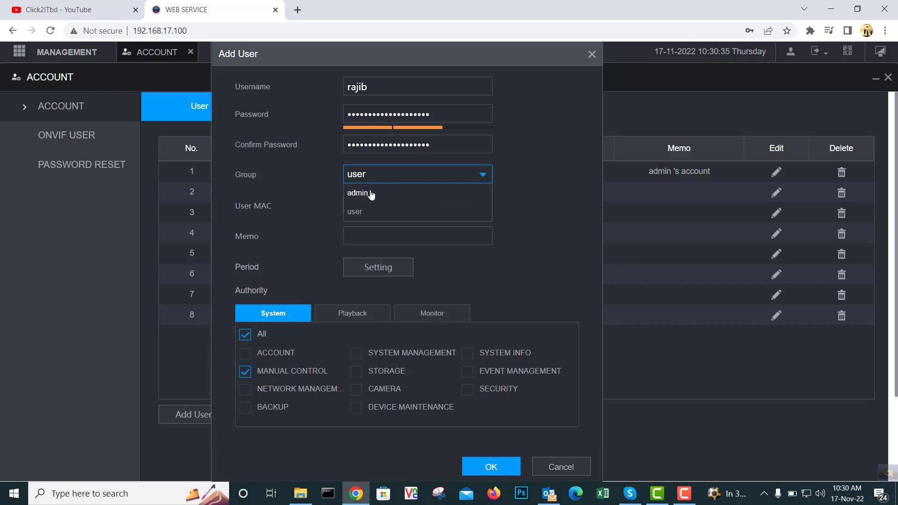
left_click(371, 195)
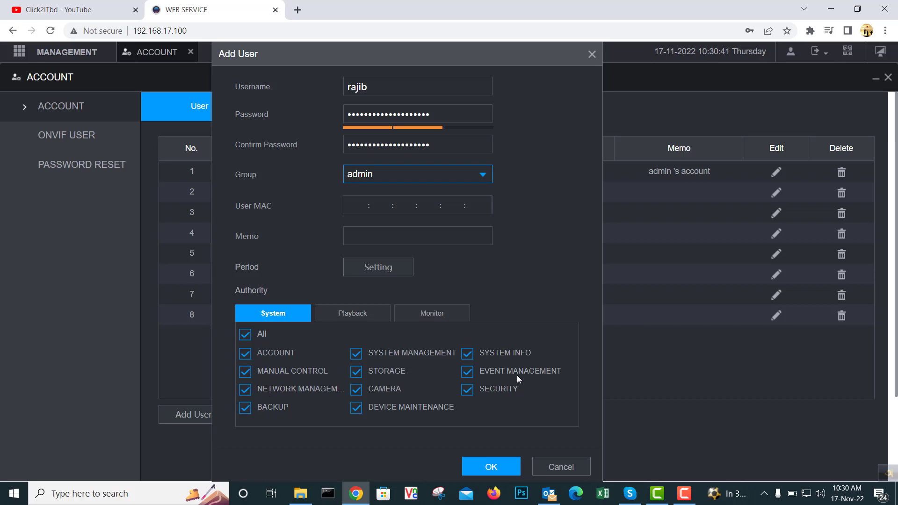
left_click(464, 171)
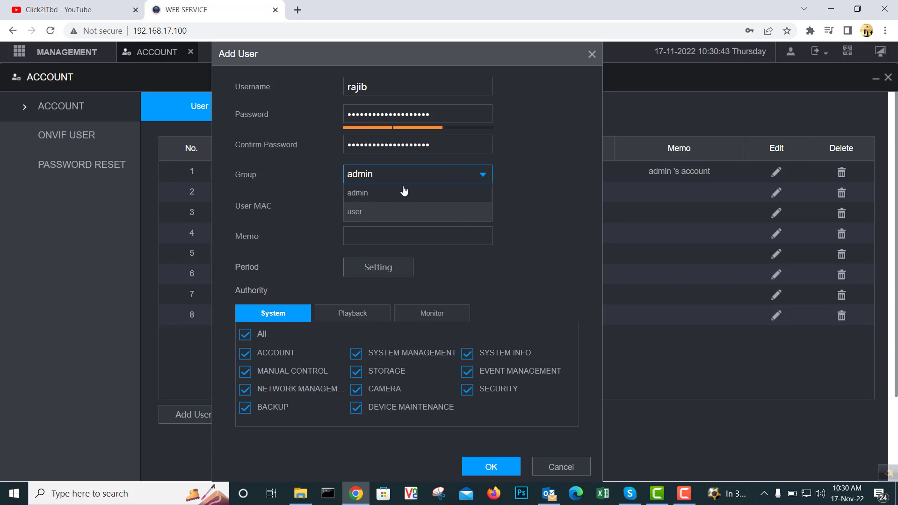
left_click(366, 214)
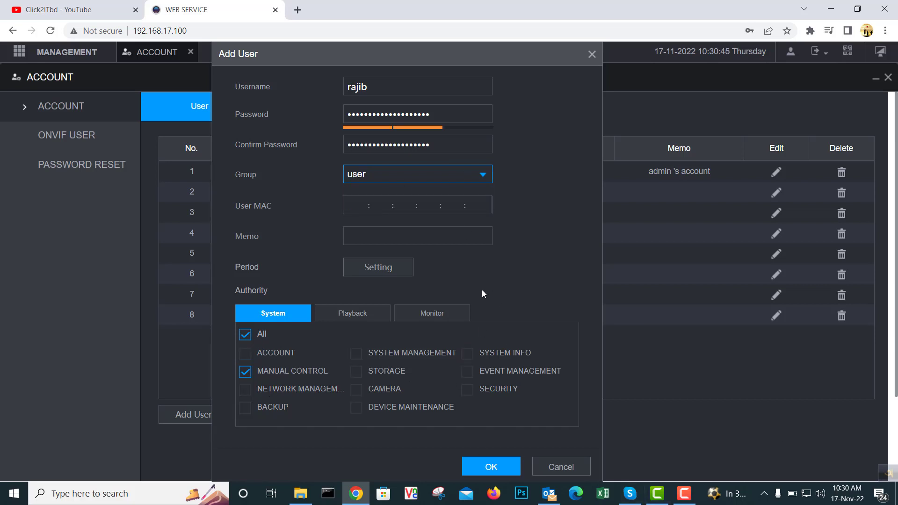
left_click(357, 204)
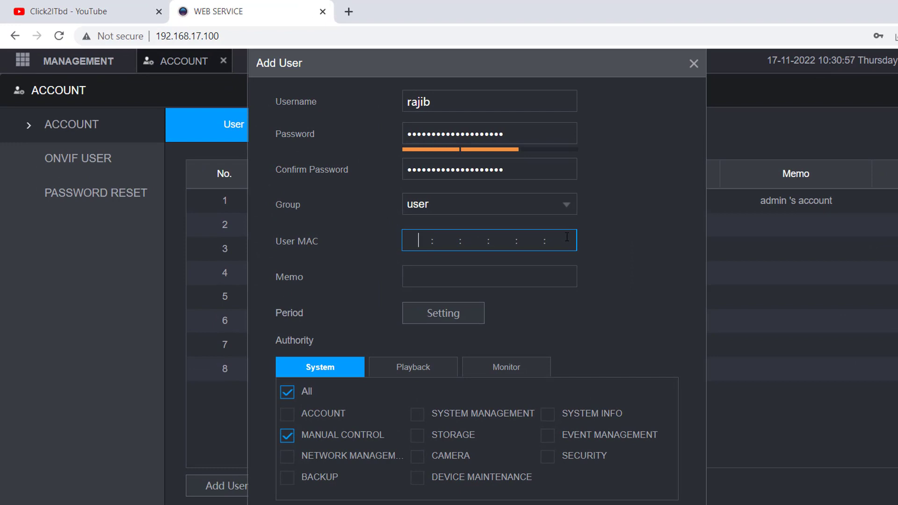
Step: On the Monitor tab, untick channels 12 and 20
left_click(419, 372)
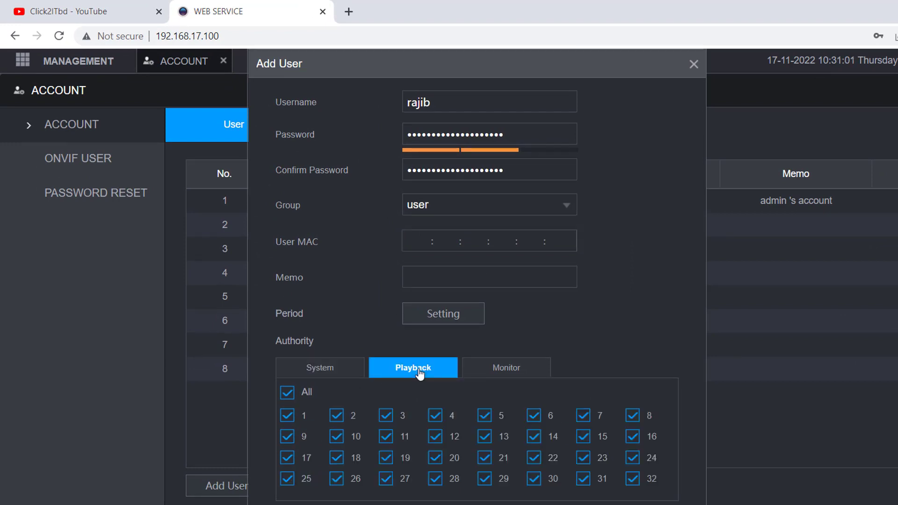
left_click(514, 376)
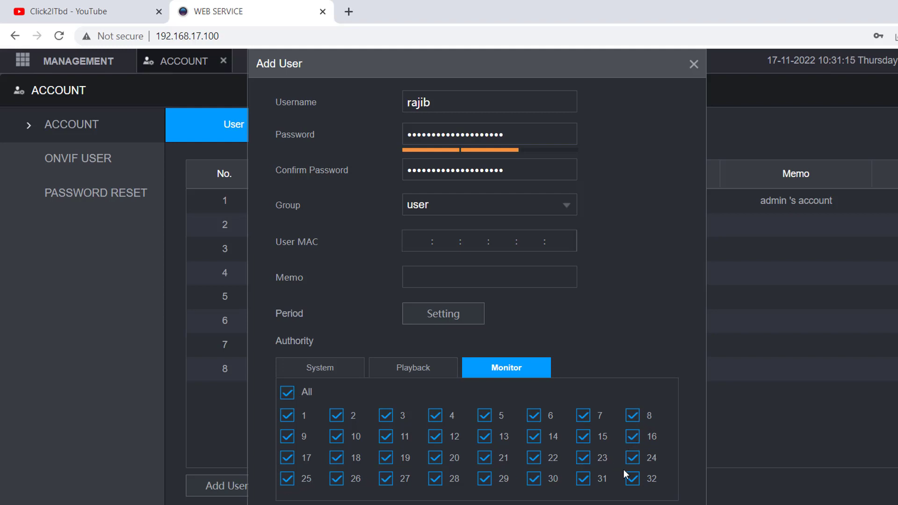
left_click(437, 439)
left_click(436, 459)
Step: On the Playback tab, keep all channels except 12, 13, 20, 21, 28 and 29
left_click(416, 370)
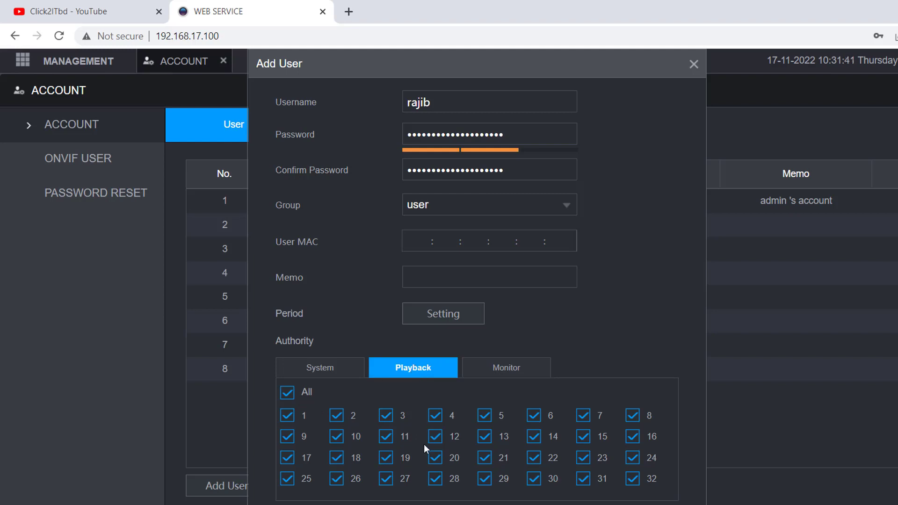
left_click(290, 394)
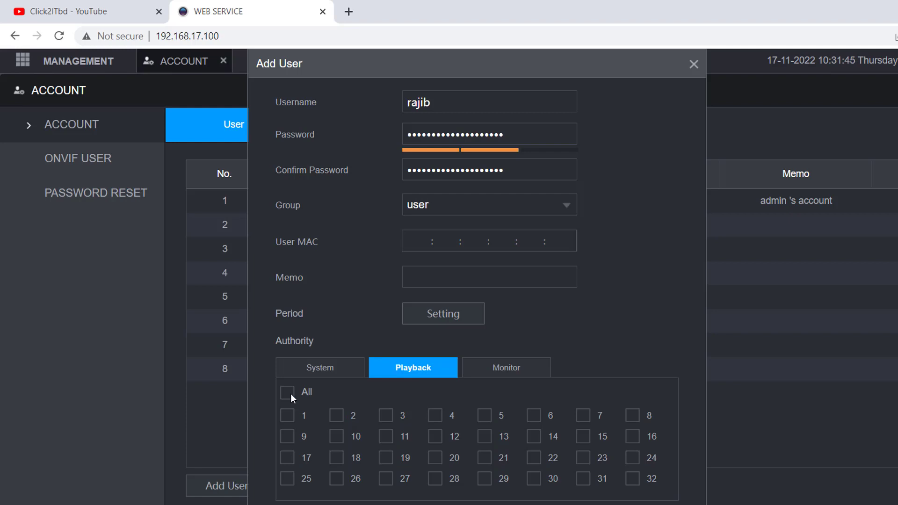
left_click(291, 394)
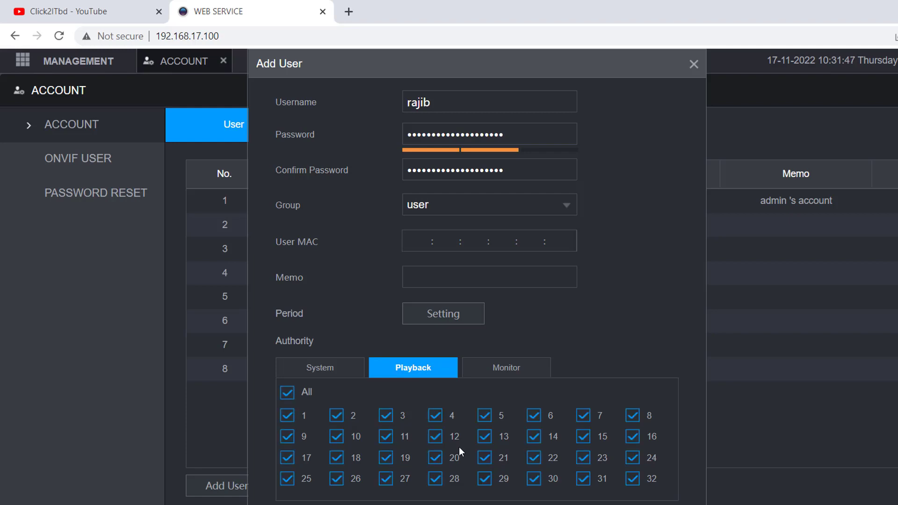
left_click(437, 436)
left_click(437, 458)
left_click(436, 479)
left_click(487, 454)
left_click(490, 440)
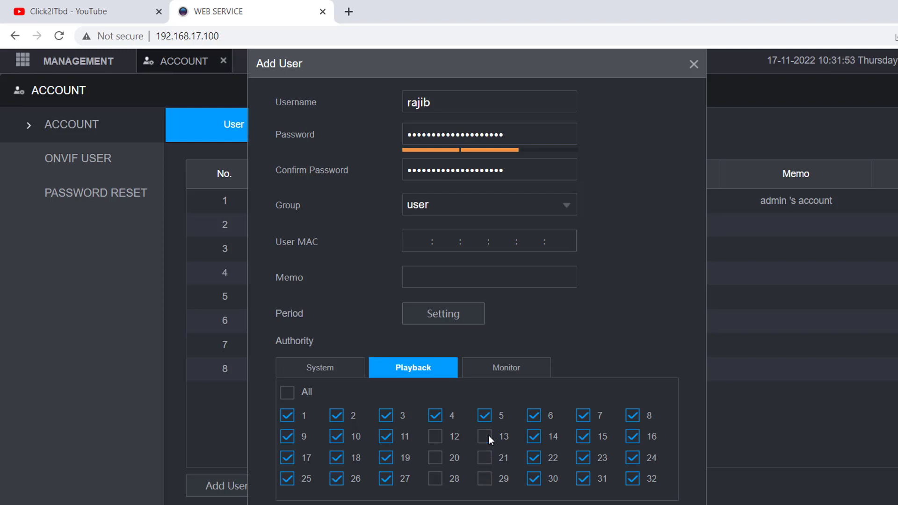